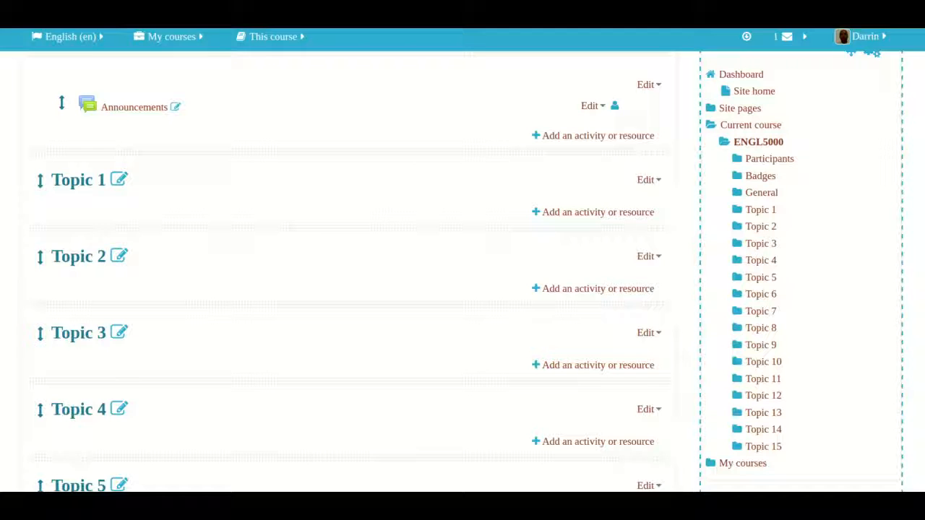
Switch to the word processor to read the Moodle Objectives document, and return to the course page in the browser
mouse_move(2, 80)
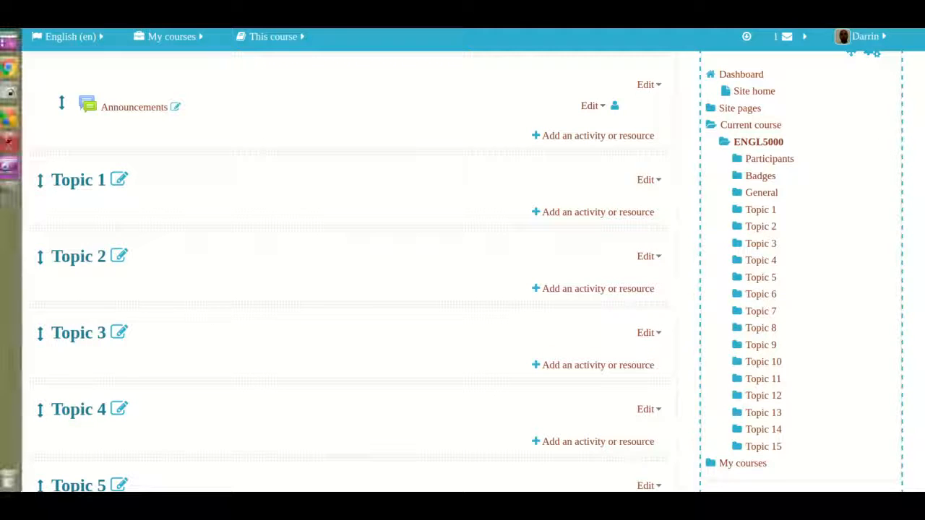
click(9, 146)
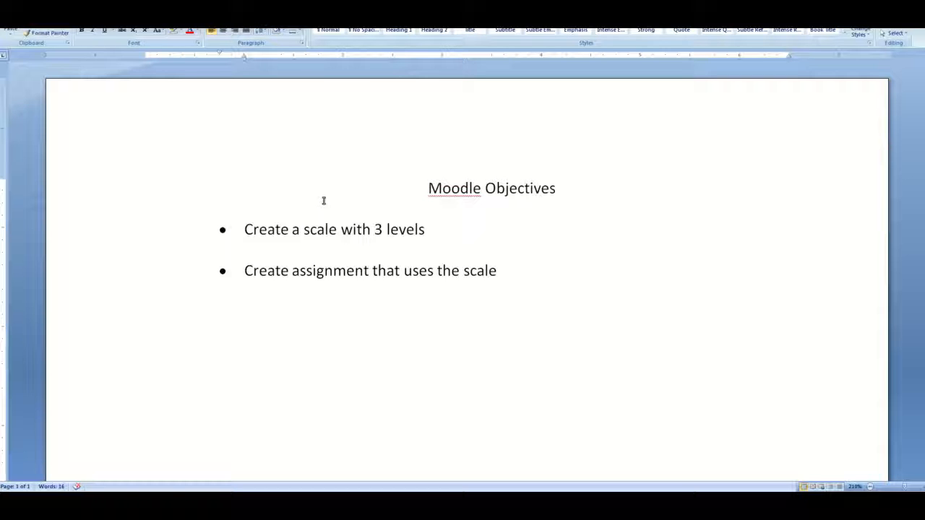
key(alt+Tab)
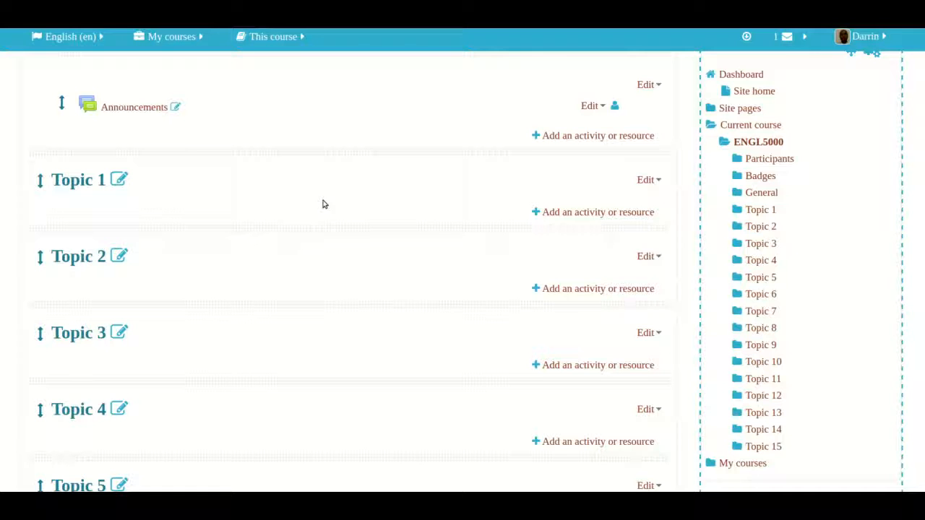
Open the ENGL5000 course's gradebook setup and go to its course scales
scroll(324, 204, down, 5)
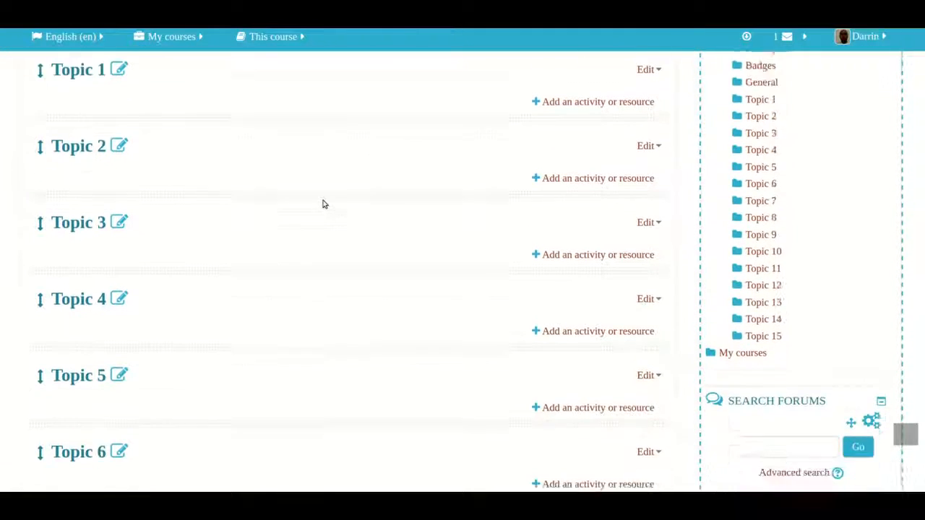
scroll(324, 204, down, 2)
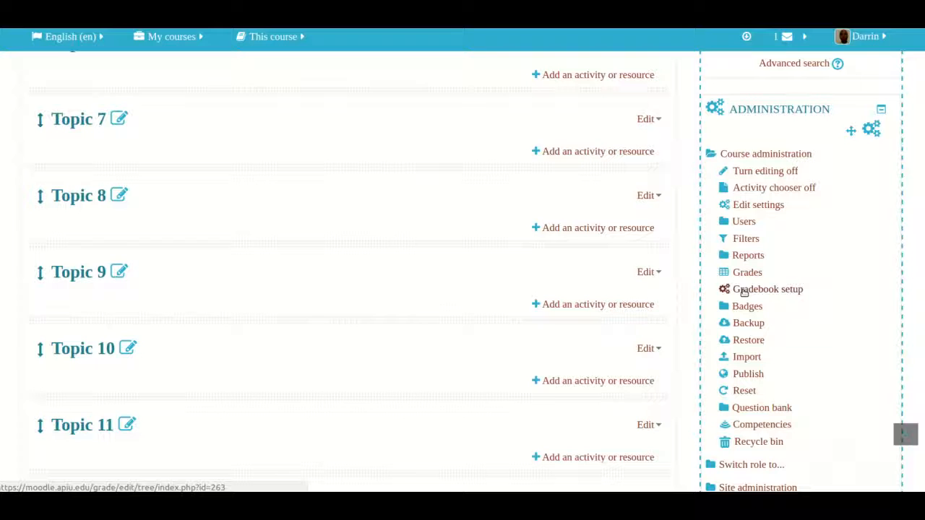
click(745, 289)
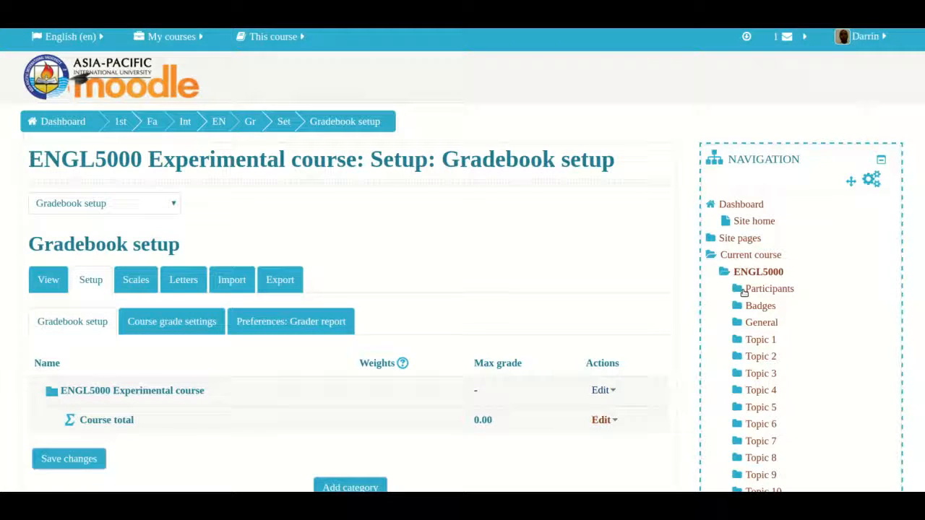
scroll(679, 329, down, 1)
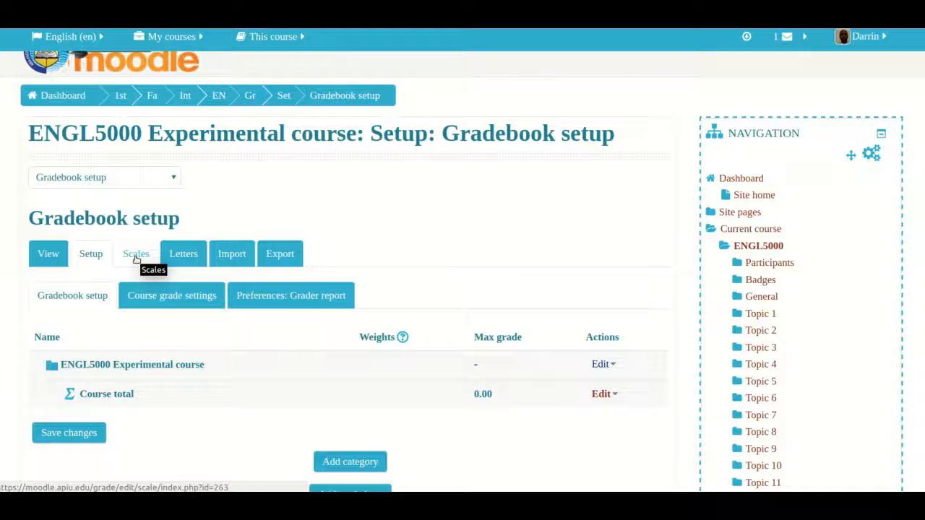
click(136, 258)
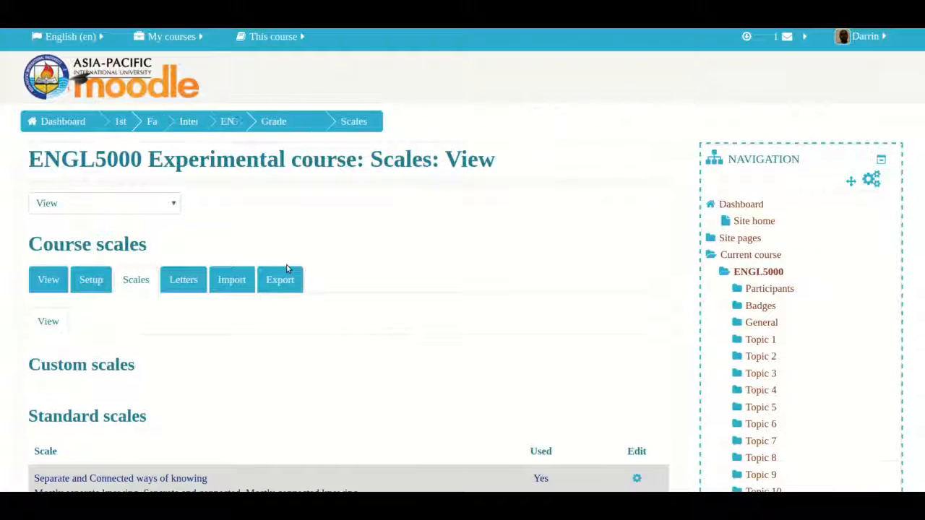
Start a new scale for the course and name it "Example Scale"
scroll(287, 267, down, 3)
scroll(287, 269, down, 3)
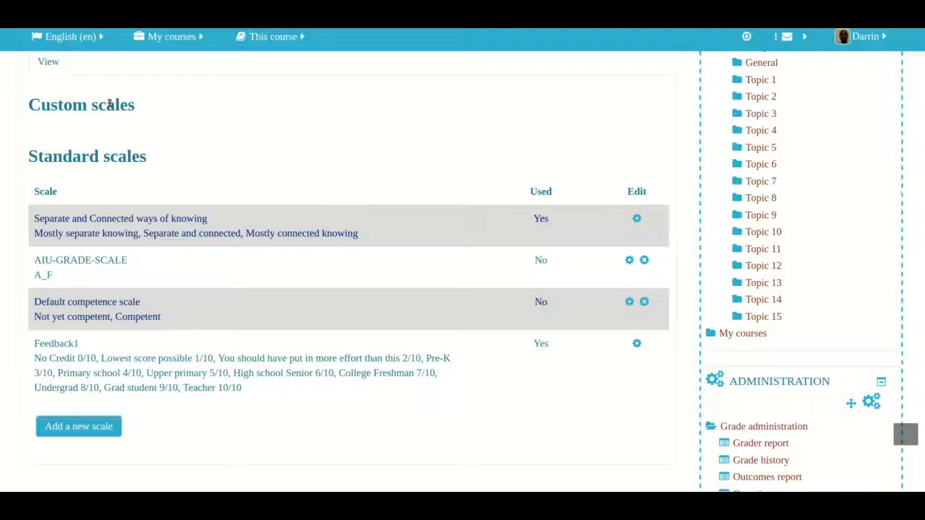
mouse_move(17, 254)
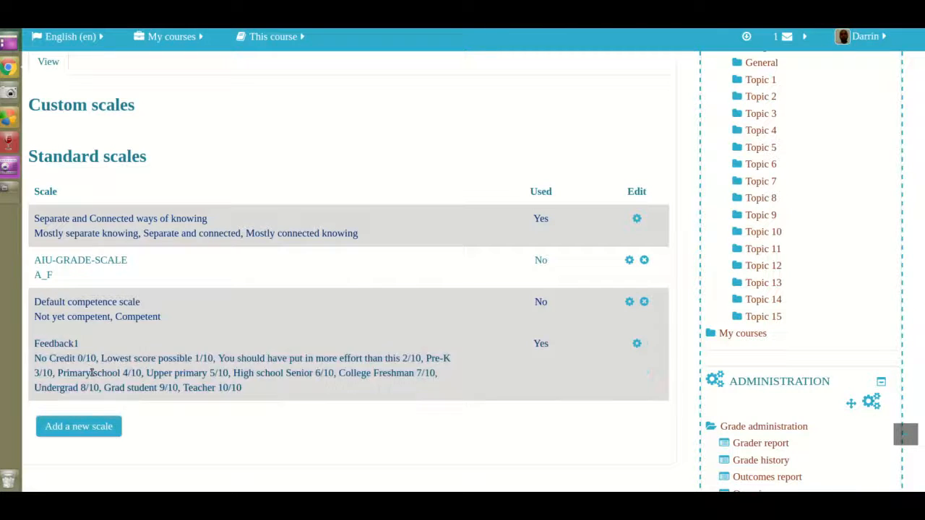
click(72, 428)
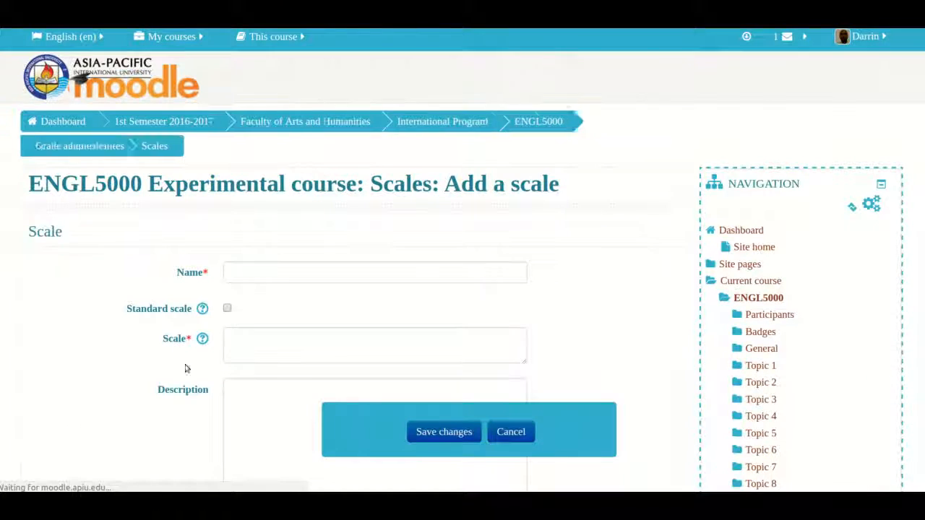
scroll(373, 214, down, 1)
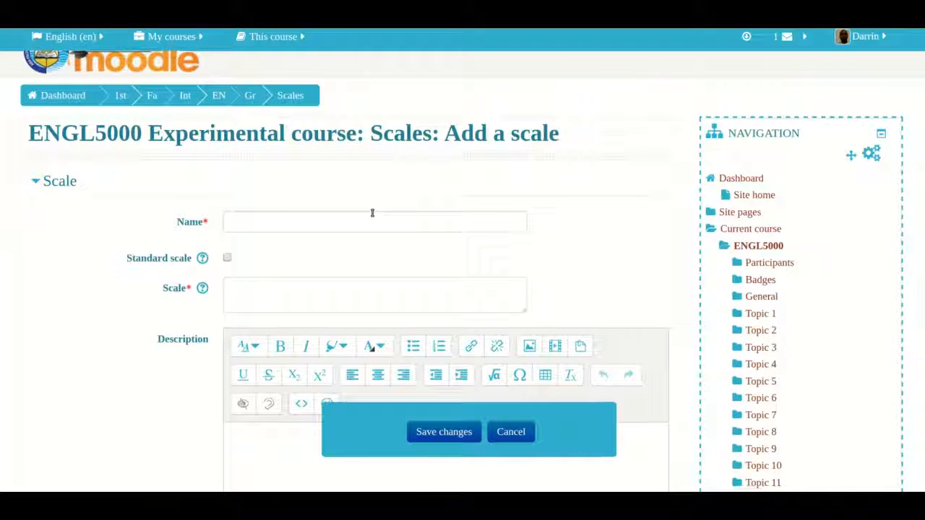
scroll(373, 213, down, 3)
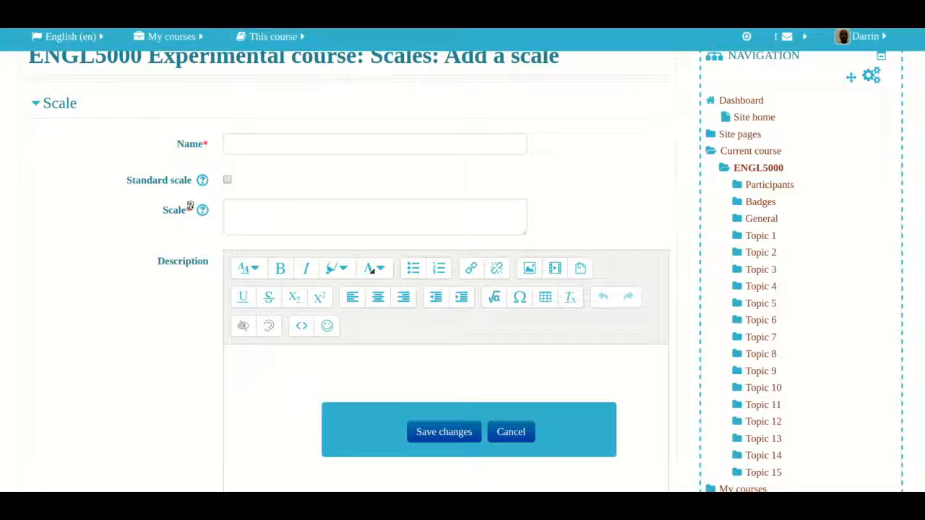
click(291, 142)
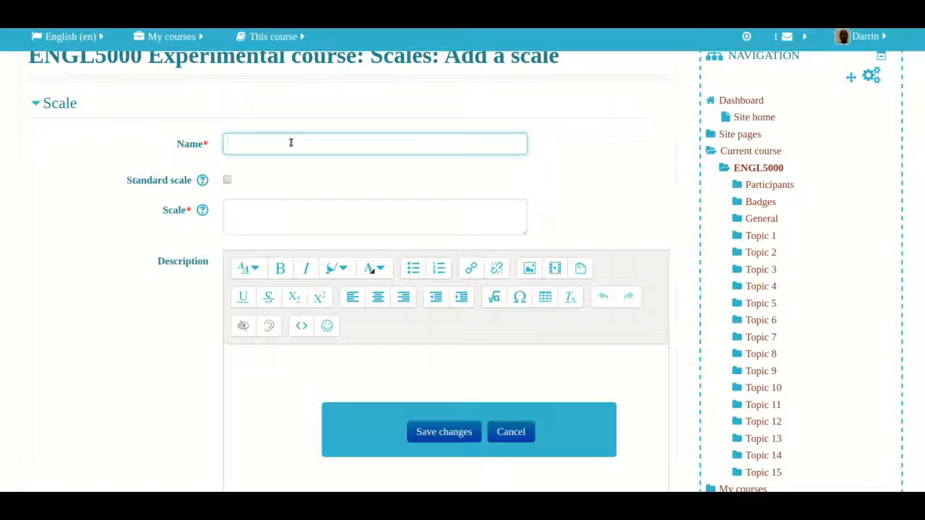
text(Example Scale)
Define the scale levels as "Poor, OK, Good", leave the description empty, and save the new scale
click(234, 214)
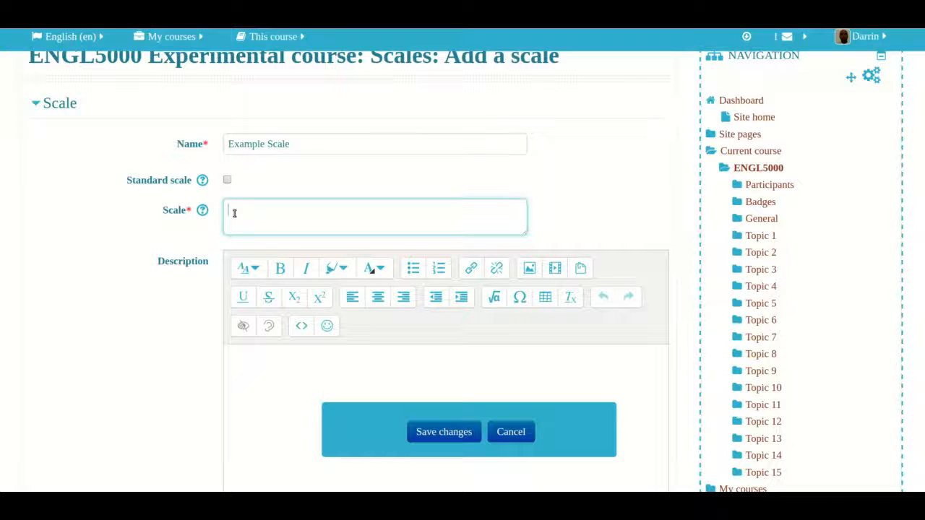
text(Poor, OK,  Good)
scroll(254, 379, down, 2)
click(258, 342)
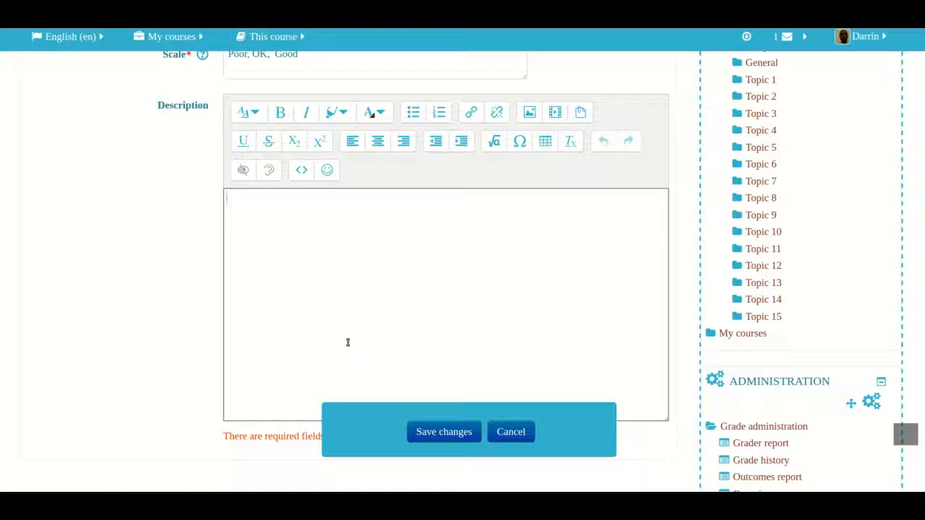
click(441, 433)
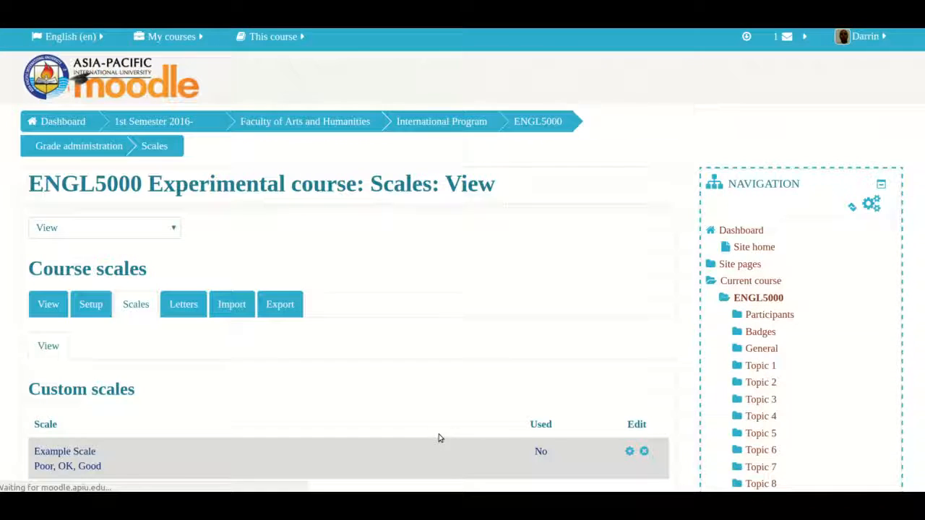
Check the new entry under the custom scales and return to the ENGL5000 course main page
scroll(358, 410, down, 2)
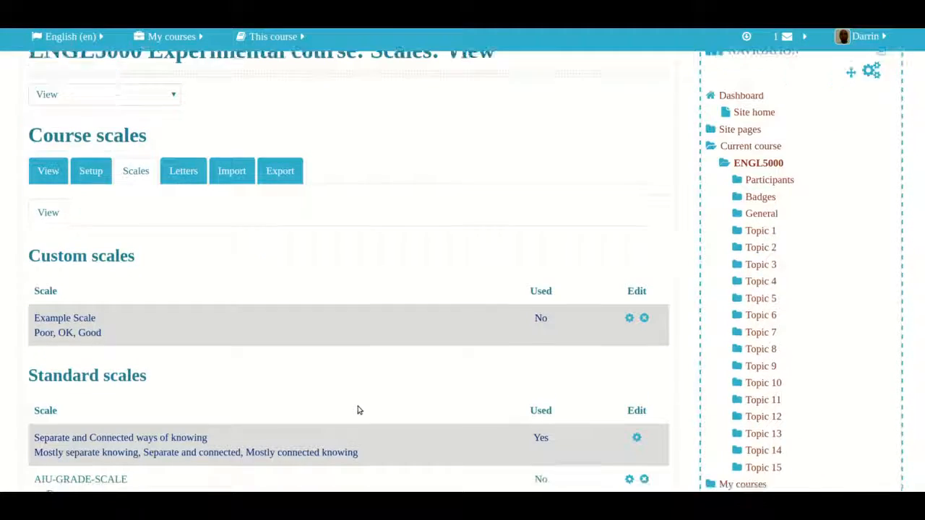
scroll(358, 410, down, 1)
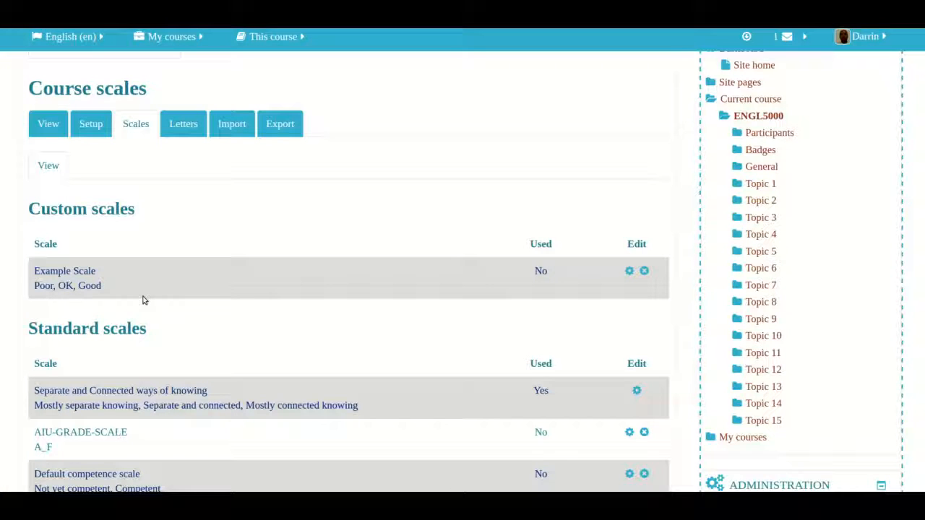
scroll(142, 300, down, 1)
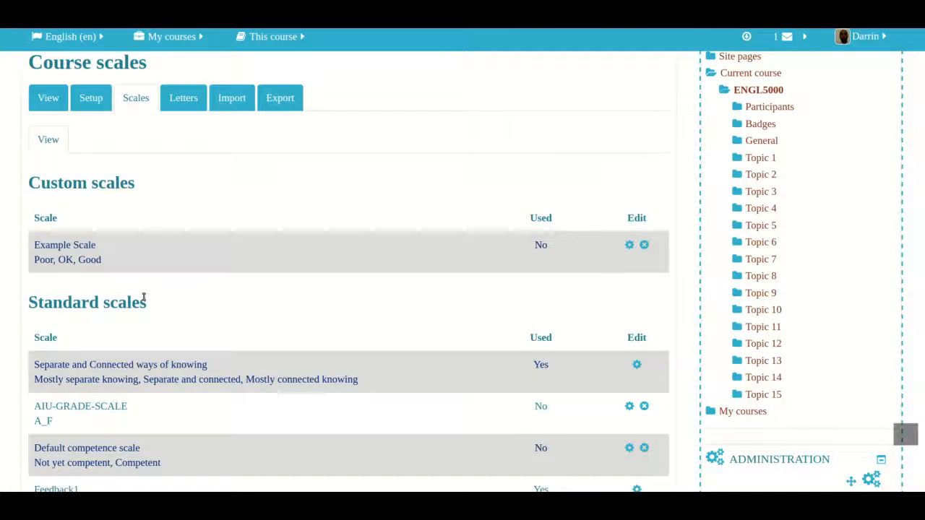
scroll(142, 300, up, 2)
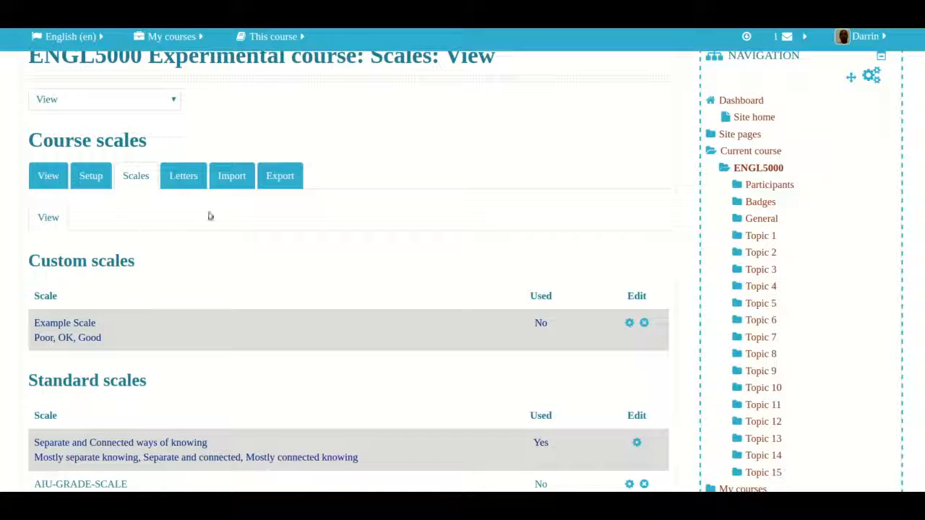
scroll(235, 211, up, 2)
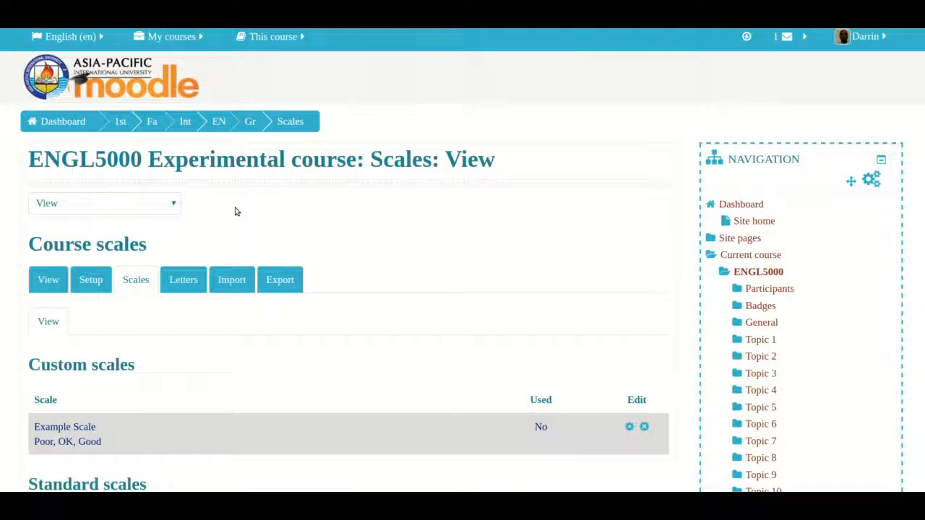
click(219, 123)
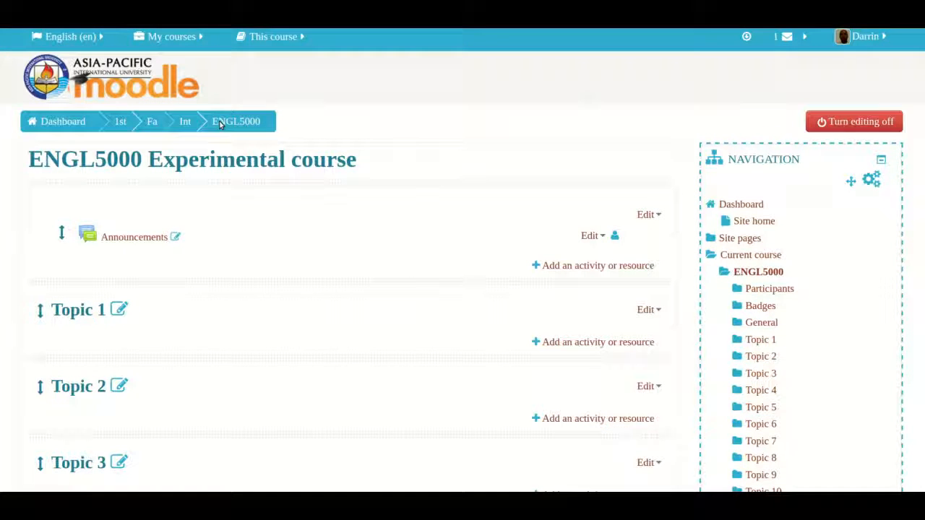
Add a new Assignment activity to Topic 1 and name it "Example"
click(604, 343)
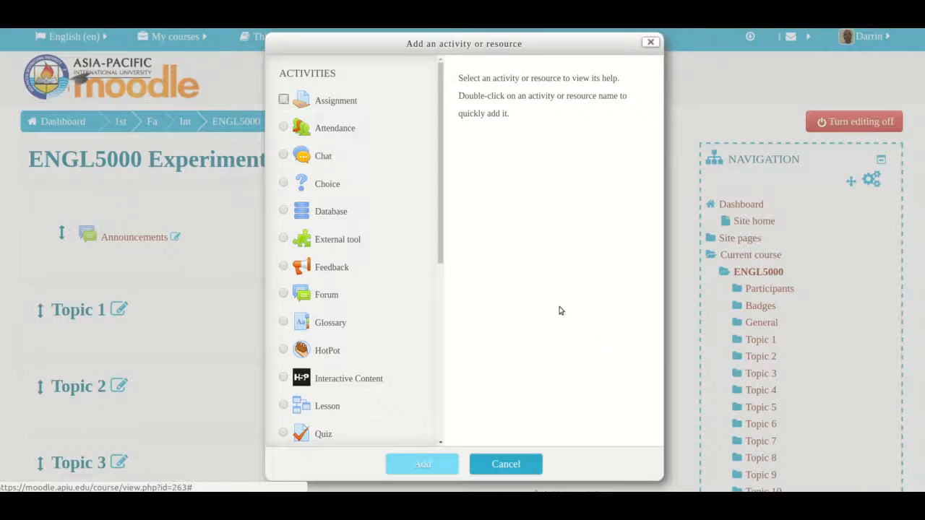
click(283, 100)
click(415, 466)
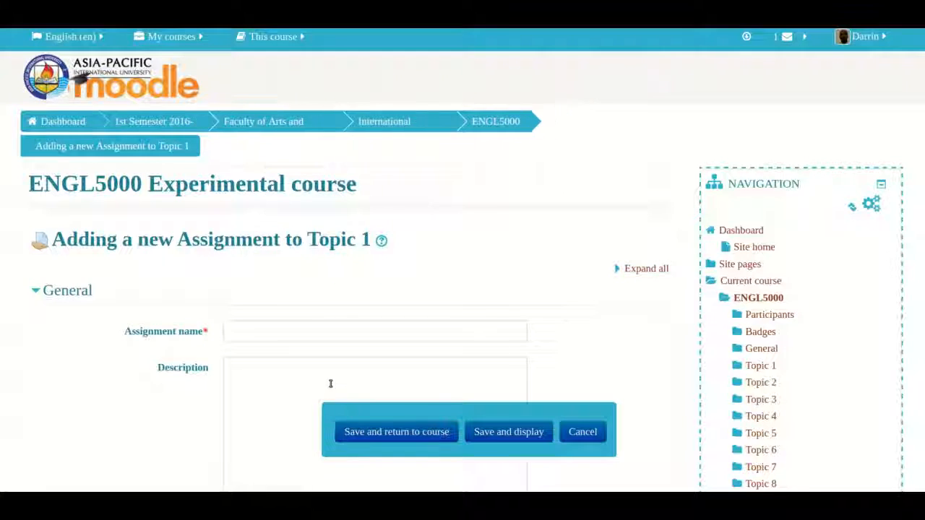
click(239, 304)
text(Example)
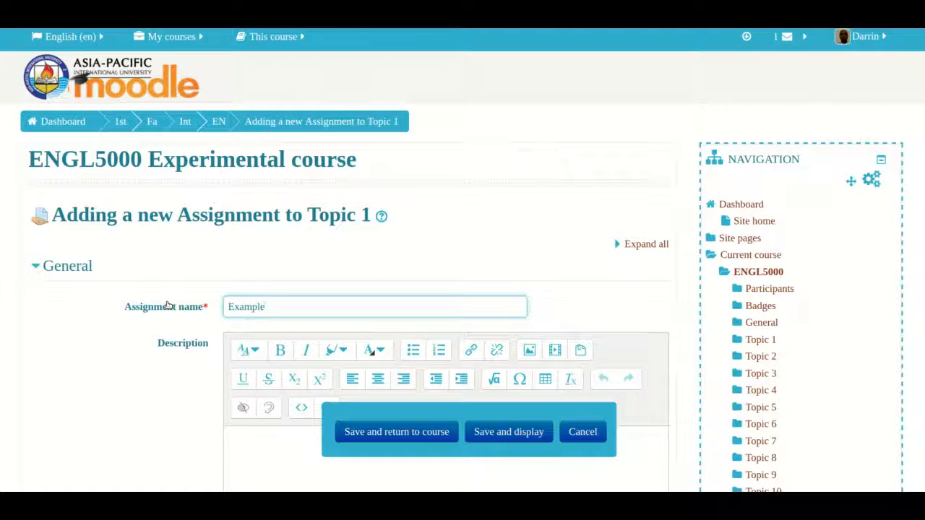
Expand the assignment's Grade settings and set the grade type to Scale
scroll(145, 340, down, 10)
scroll(145, 340, down, 8)
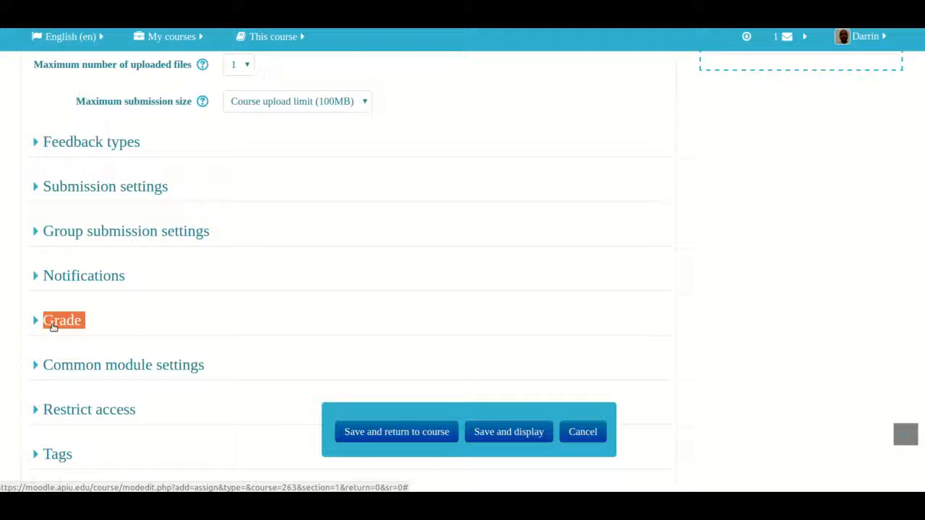
click(53, 326)
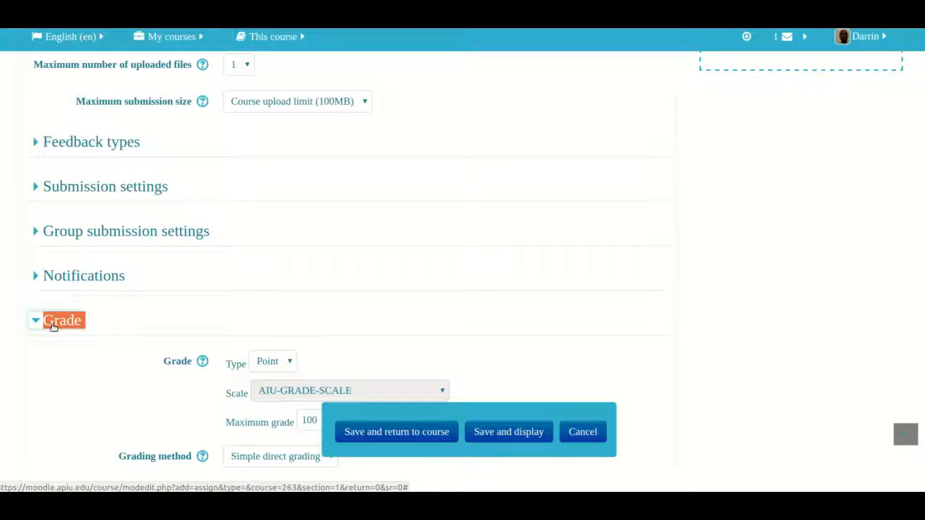
click(293, 363)
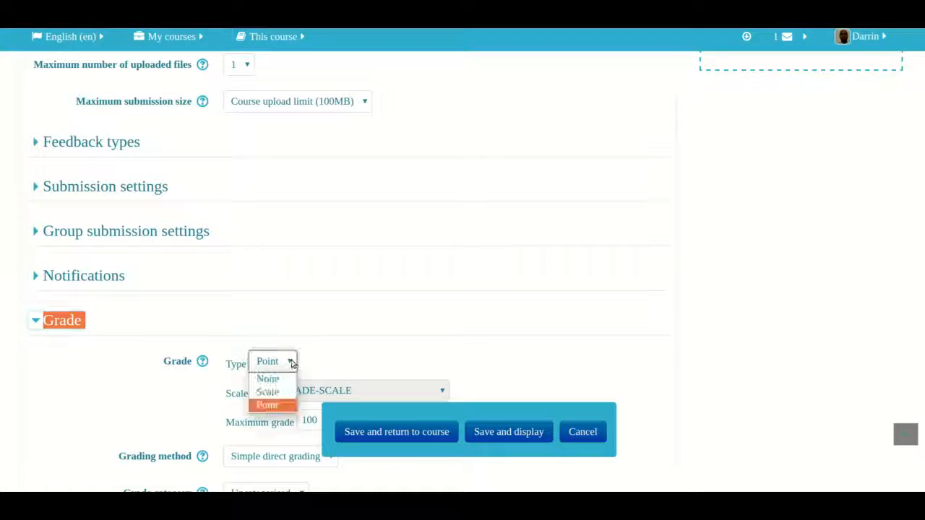
click(269, 390)
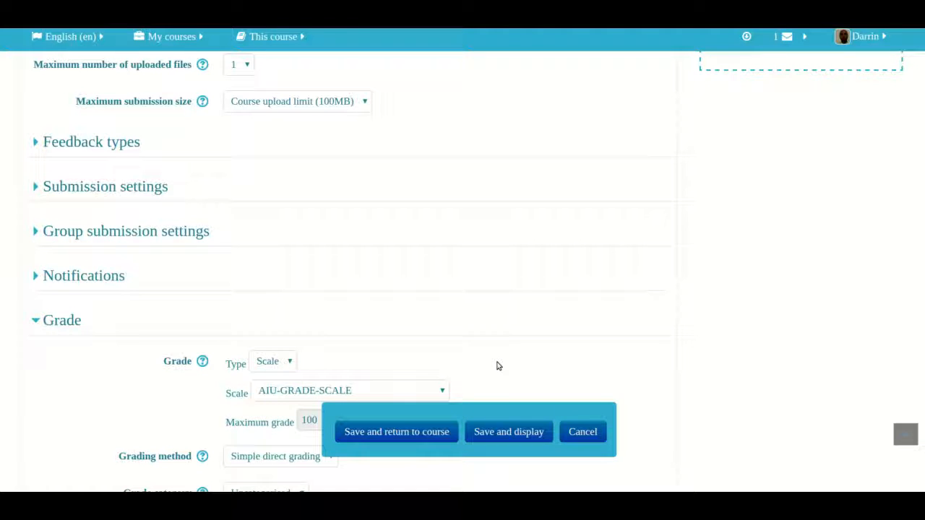
Select Example Scale as the assignment's grading scale, and save and display the assignment
scroll(499, 366, down, 3)
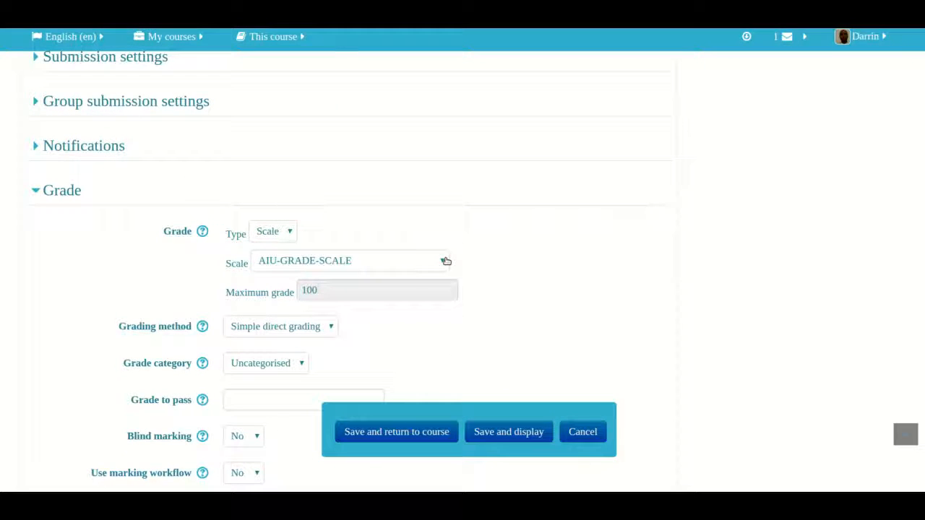
click(446, 261)
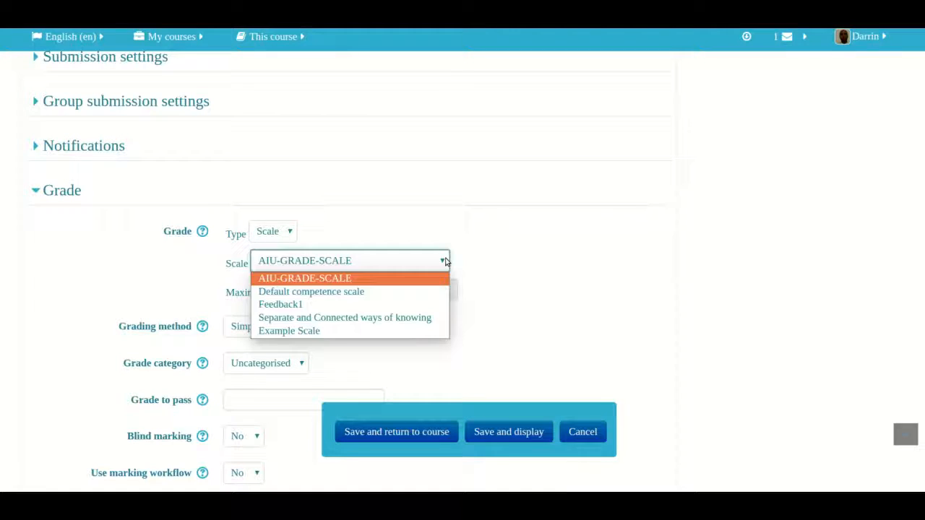
click(300, 331)
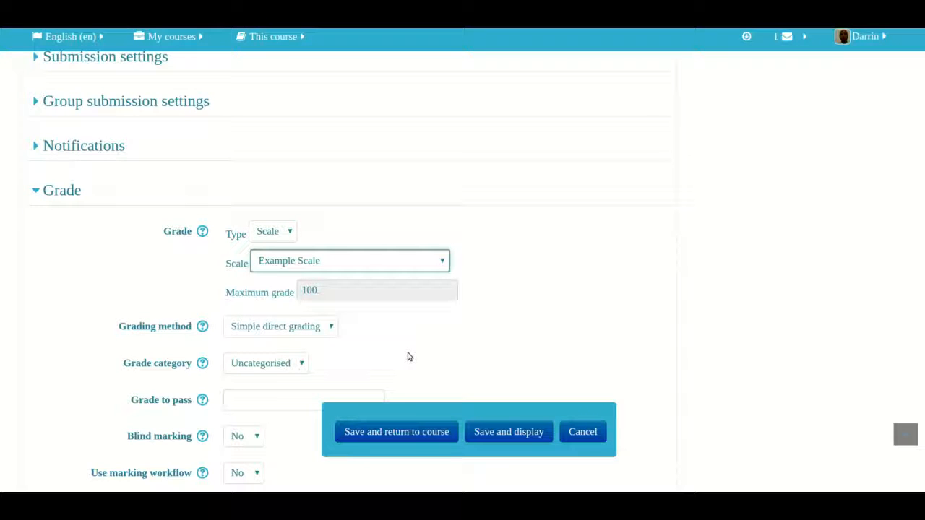
click(486, 439)
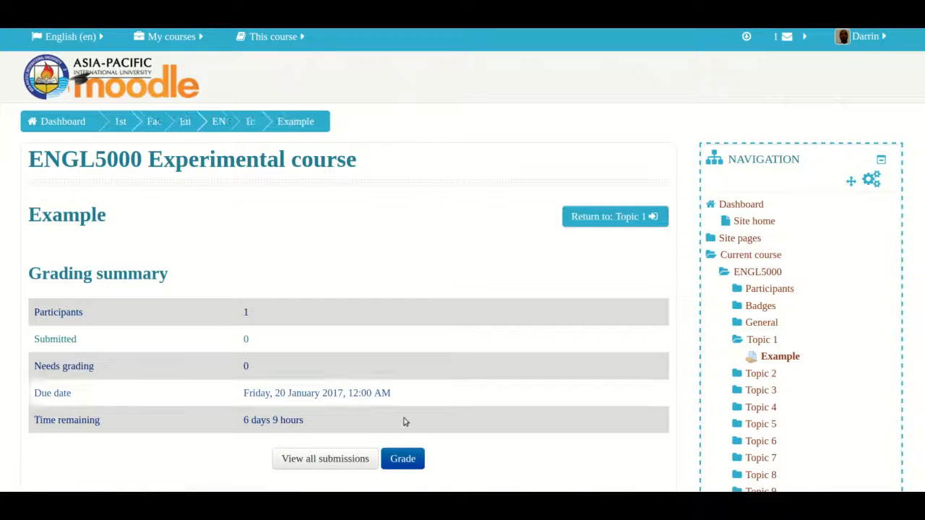
scroll(405, 422, down, 1)
scroll(405, 422, down, 3)
scroll(405, 422, up, 3)
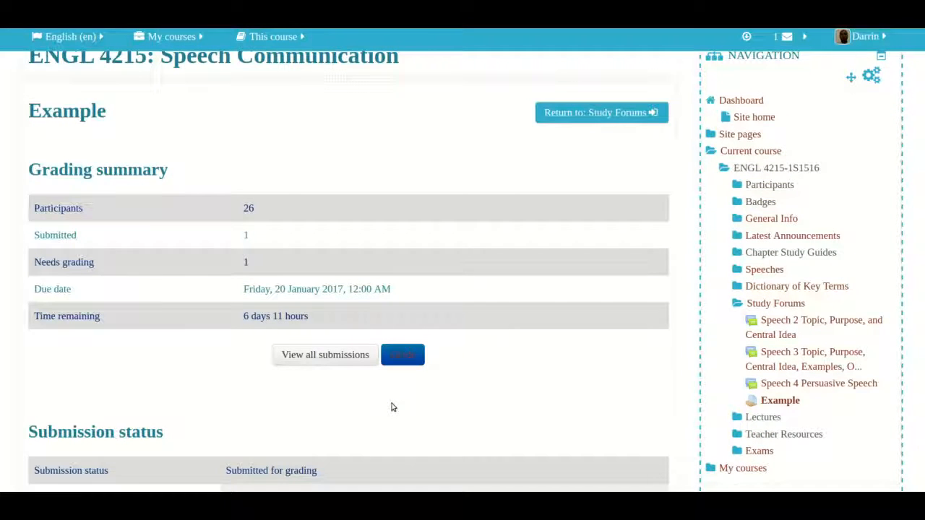
scroll(393, 407, up, 1)
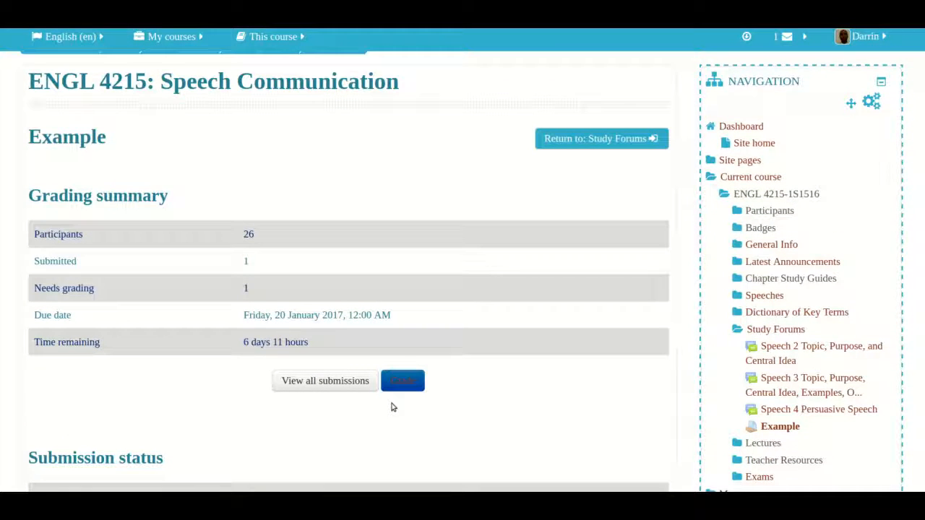
Open the grading view of the Example assignment in ENGL 4215 and look through the submitted paper down to its keywords
scroll(391, 407, down, 2)
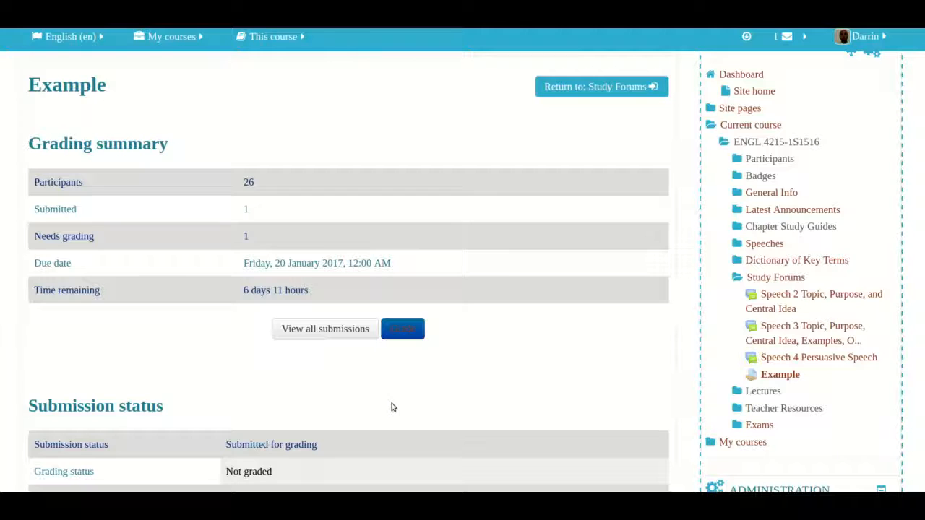
click(403, 330)
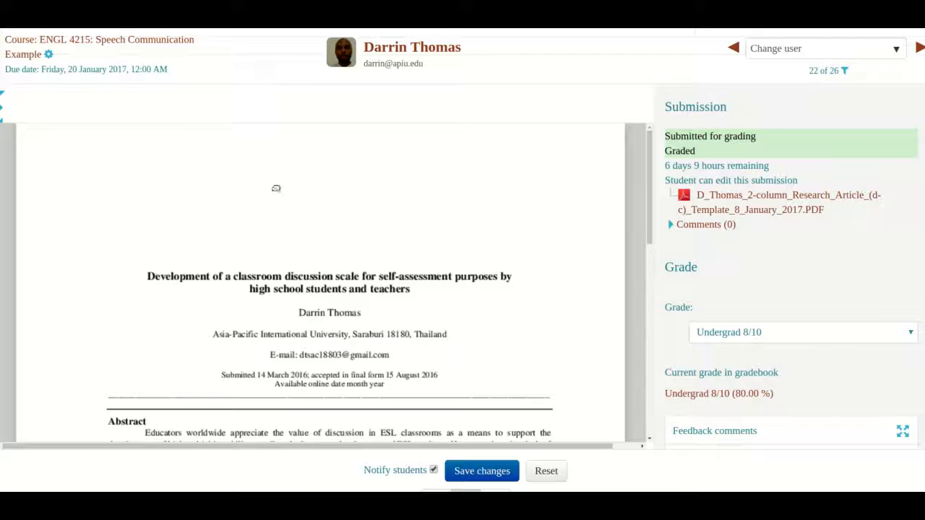
scroll(339, 262, down, 1)
scroll(339, 263, down, 3)
scroll(340, 264, up, 3)
scroll(339, 264, down, 1)
scroll(339, 264, down, 1)
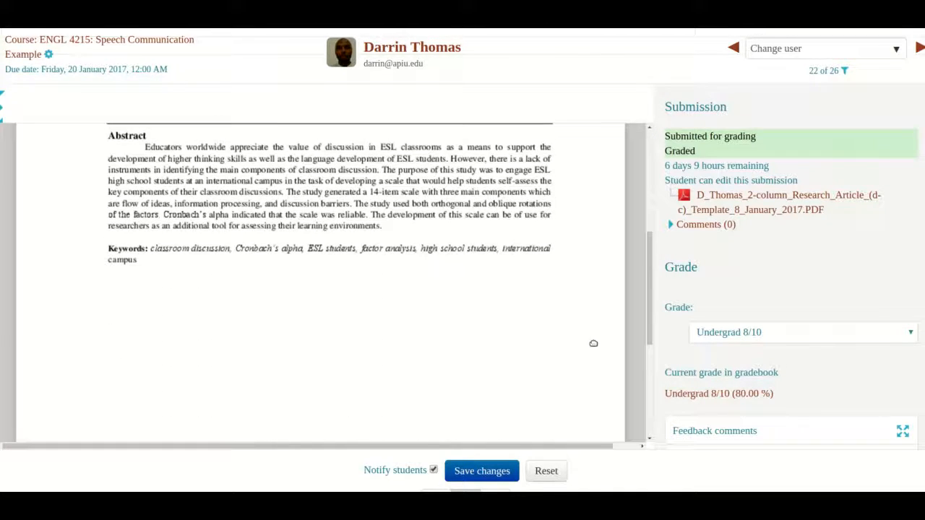
Review the scale's grade options, choose Undergrad 8/10 for the submission, save the grade and check the current grade in the gradebook
click(751, 339)
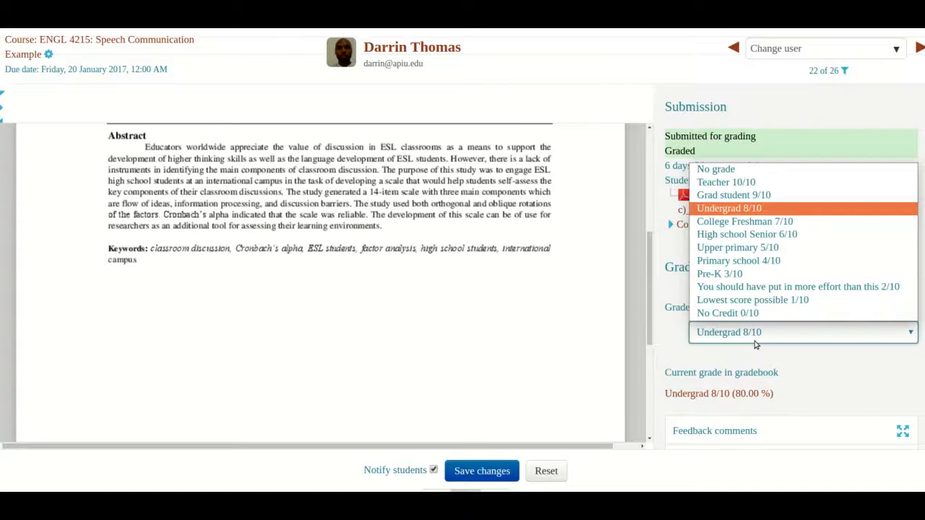
click(810, 358)
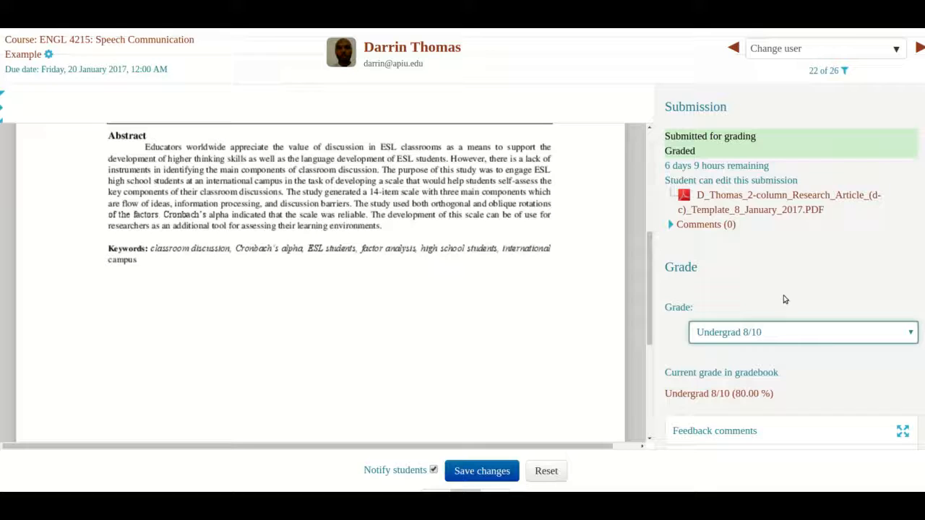
click(785, 337)
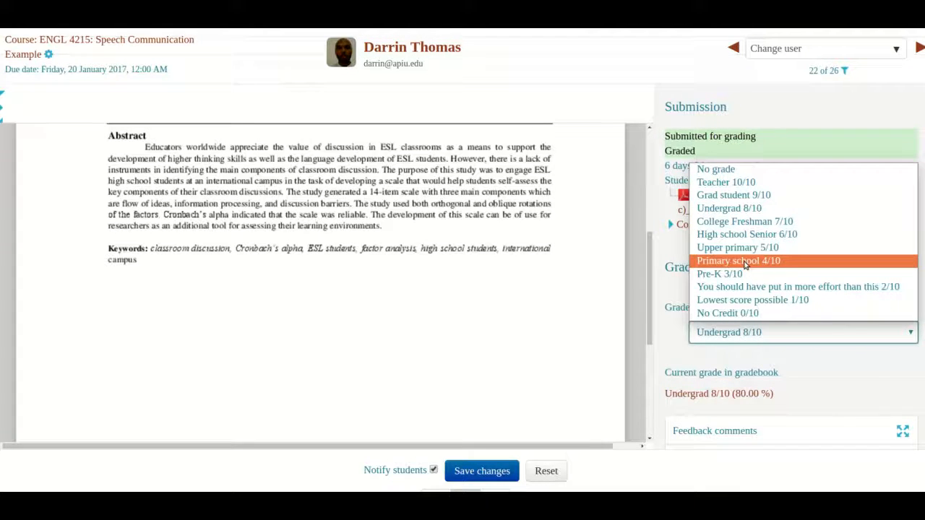
click(739, 208)
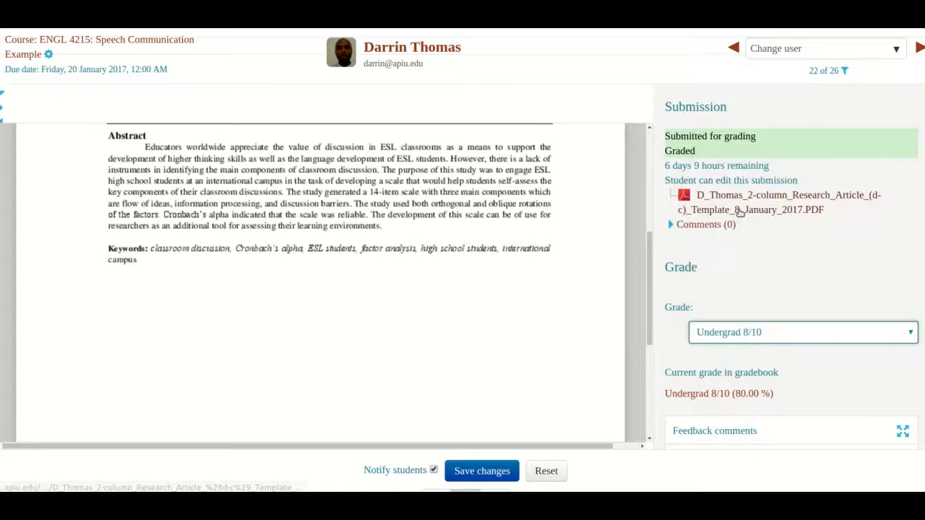
click(488, 472)
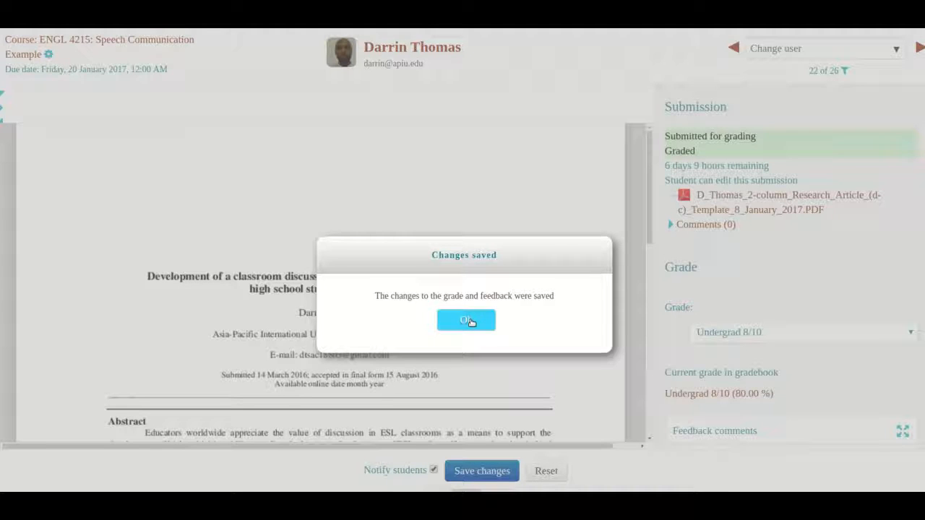
click(466, 321)
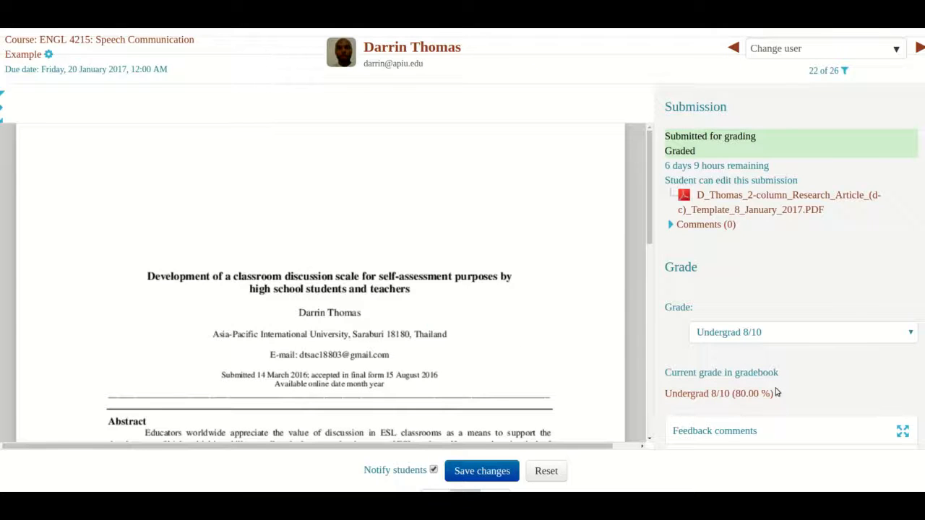
mouse_move(783, 395)
mouse_down()
mouse_move(696, 393)
mouse_move(665, 108)
mouse_move(722, 394)
mouse_move(790, 396)
mouse_up()
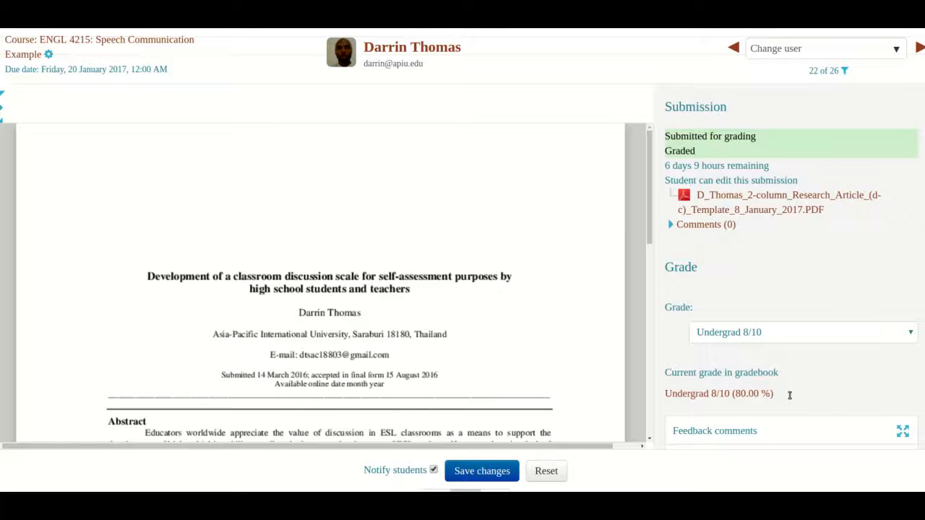